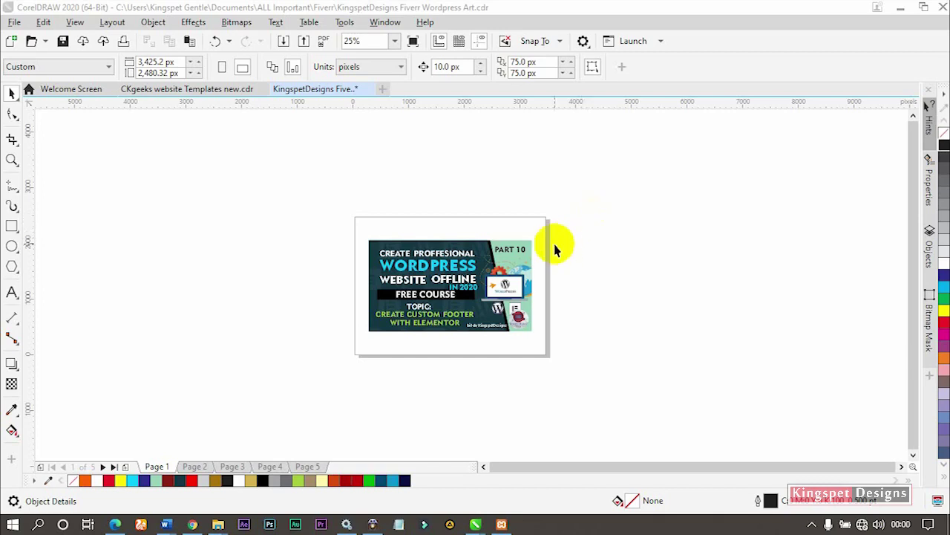
Look through all five pages of the document and return to page 1
left_click_drag(327, 205, 628, 358)
left_click(567, 324)
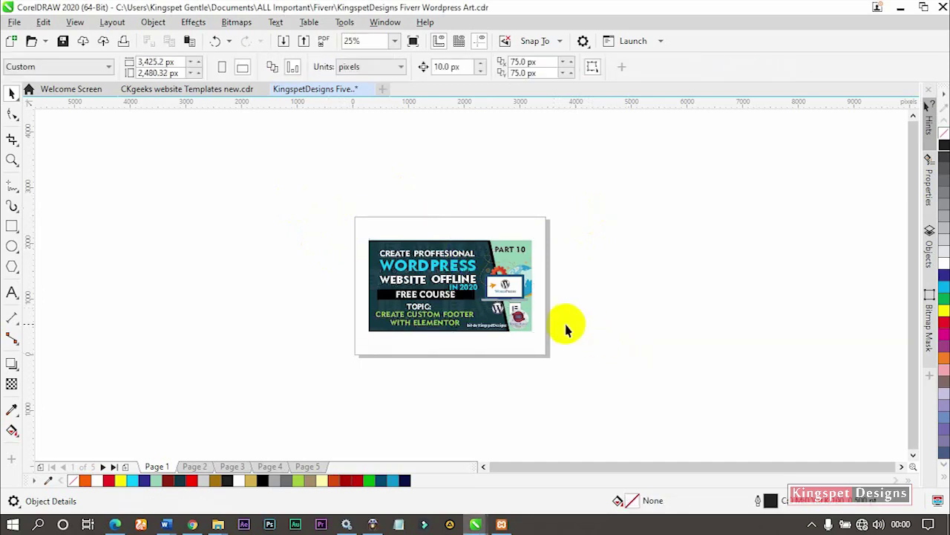
left_click(195, 466)
left_click(231, 467)
left_click(269, 466)
left_click(307, 467)
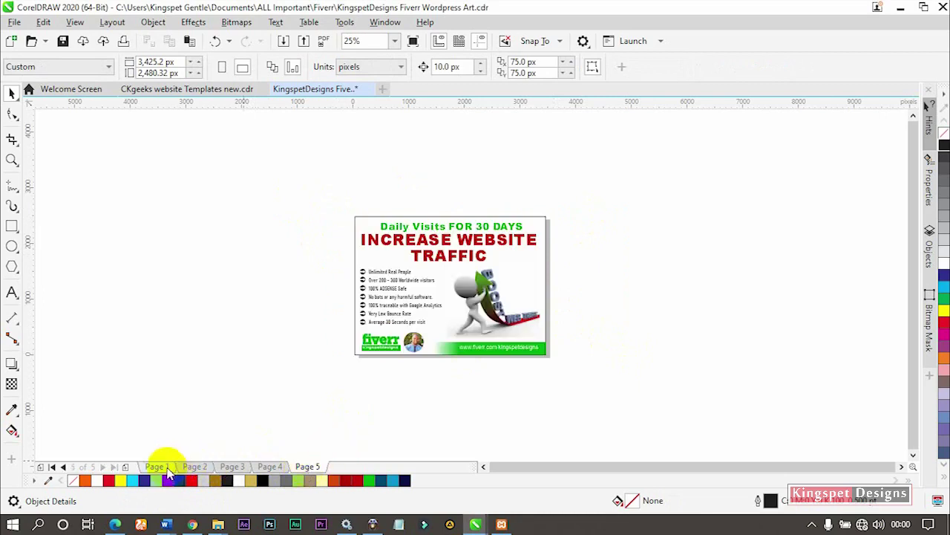
left_click(158, 467)
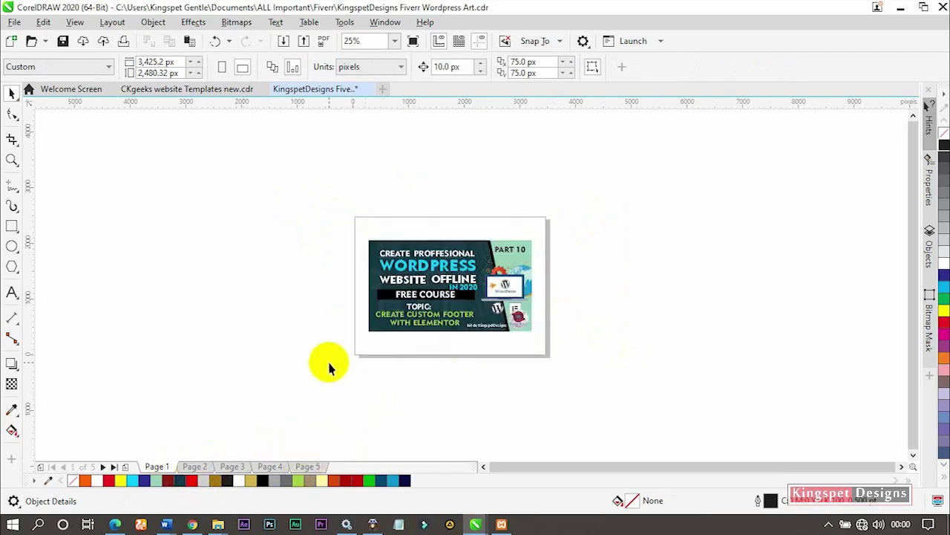
Select all the artwork on page 1, review the designs on pages 2 and 3, and return to page 1
left_click_drag(317, 206, 572, 375)
left_click_drag(594, 192, 317, 364)
left_click(461, 199)
left_click_drag(613, 205, 318, 352)
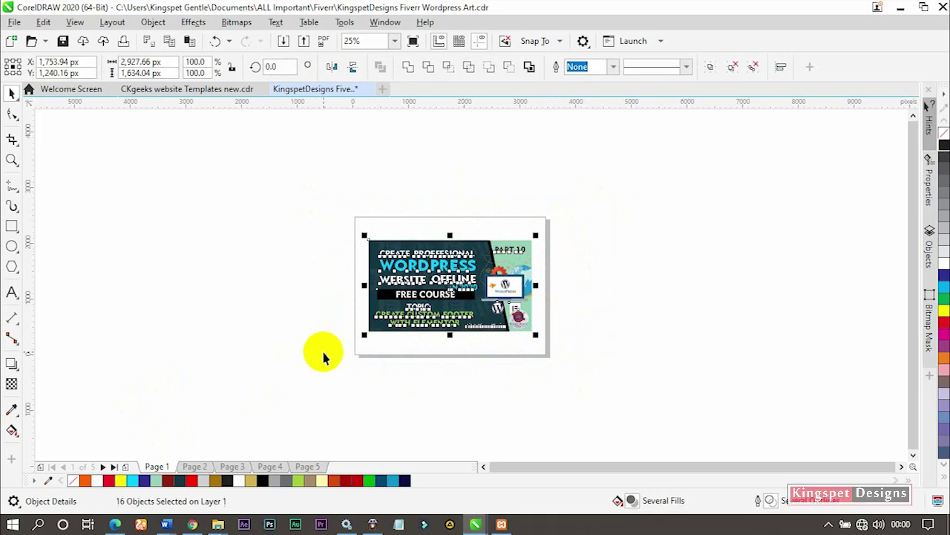
left_click(199, 467)
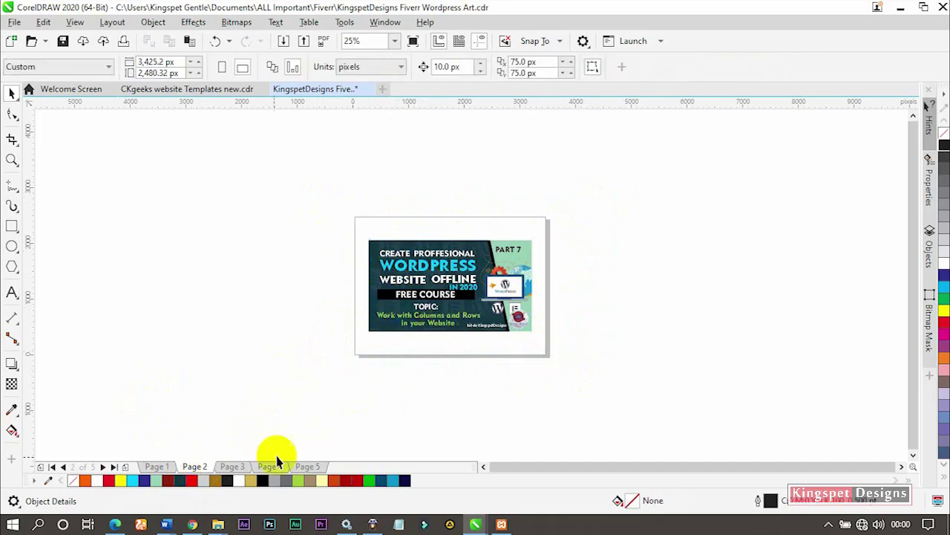
left_click(236, 466)
left_click(165, 466)
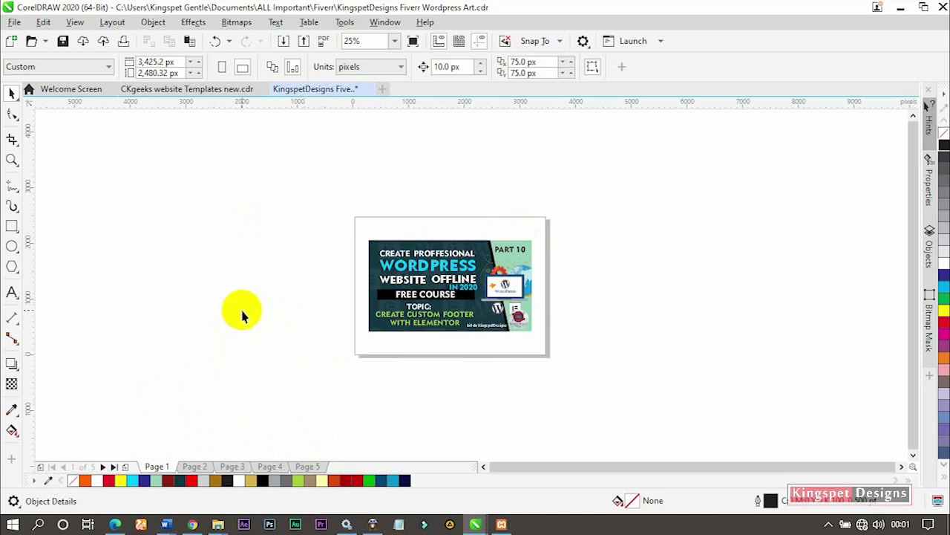
Create a new folder named Exported on the Windows desktop
key("super+d")
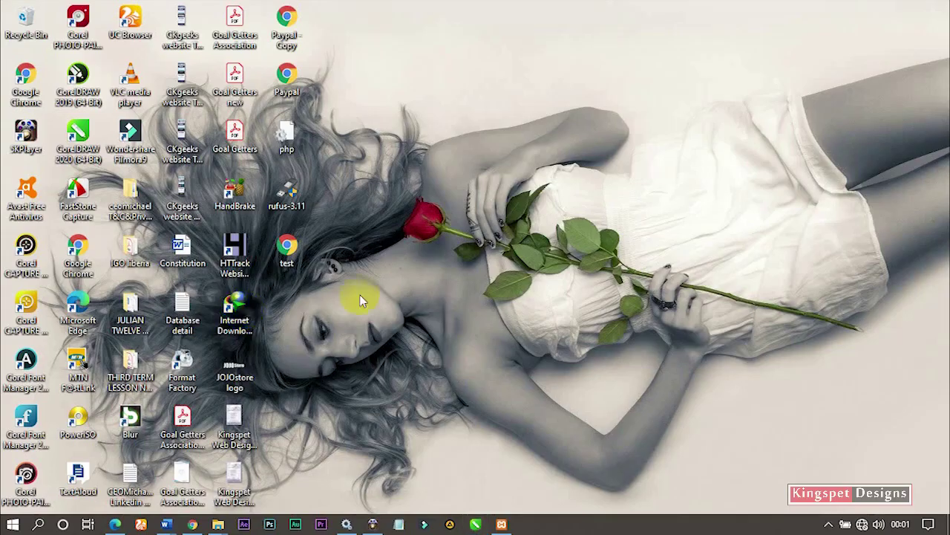
right_click(378, 184)
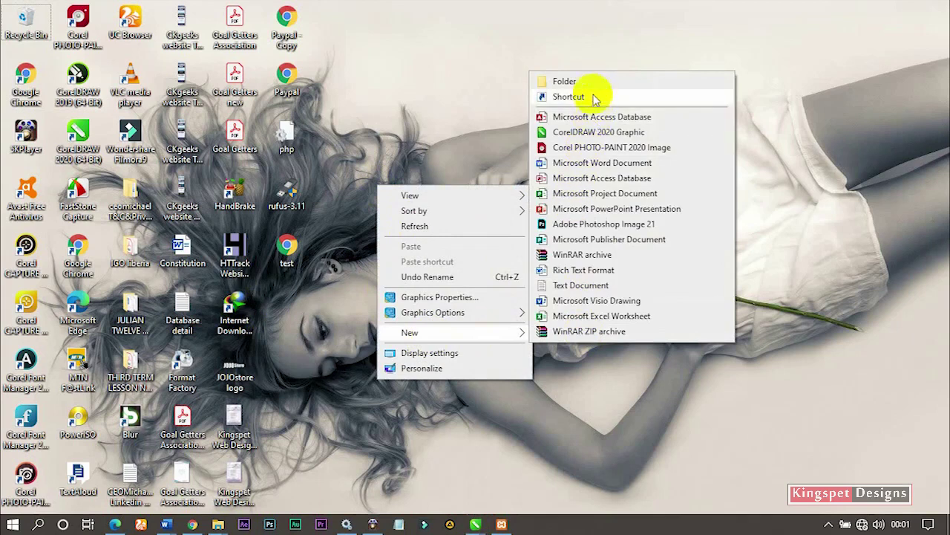
left_click(592, 84)
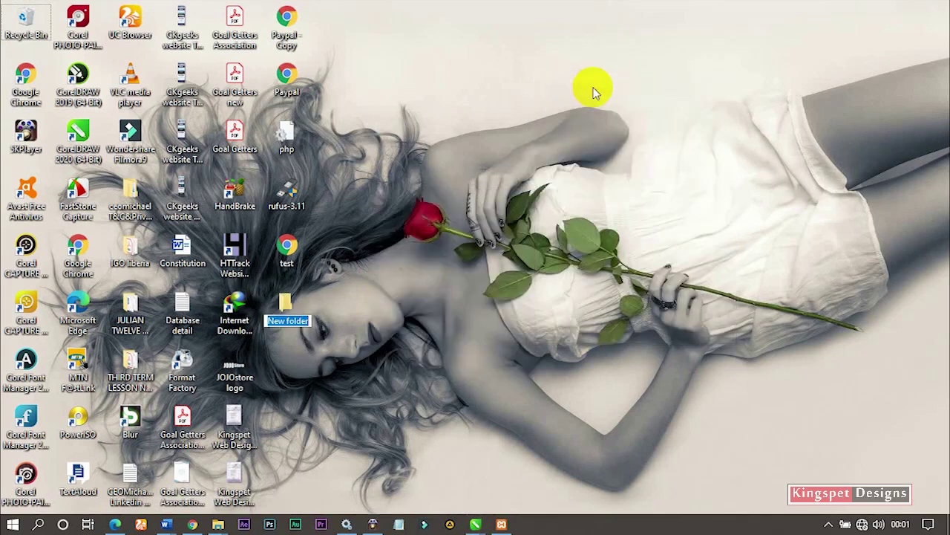
type("Exported")
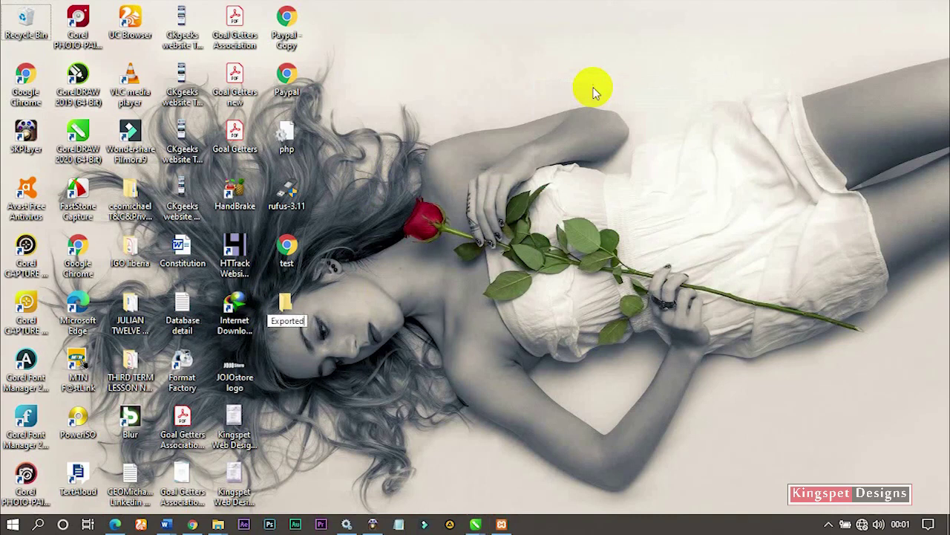
Check the contents of the Exported folder and close its window
left_click(281, 305)
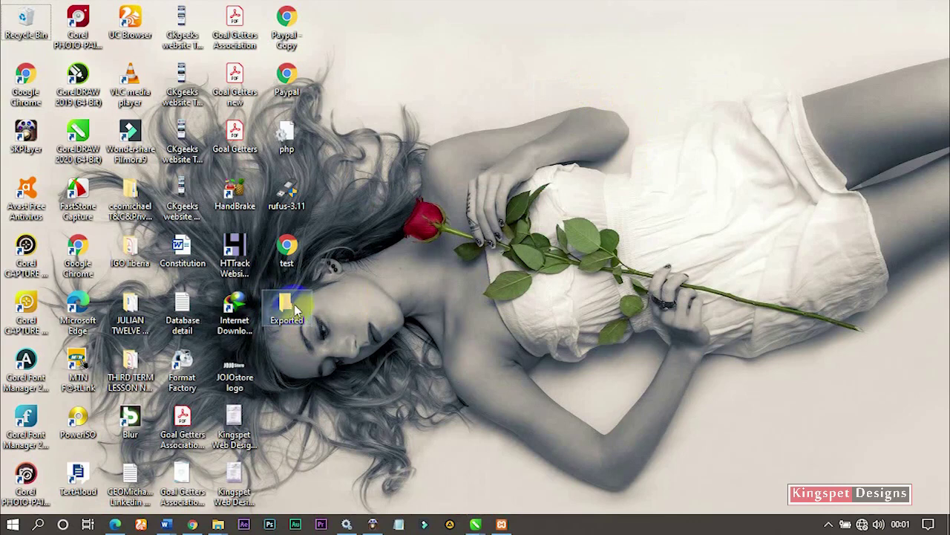
double_click(287, 306)
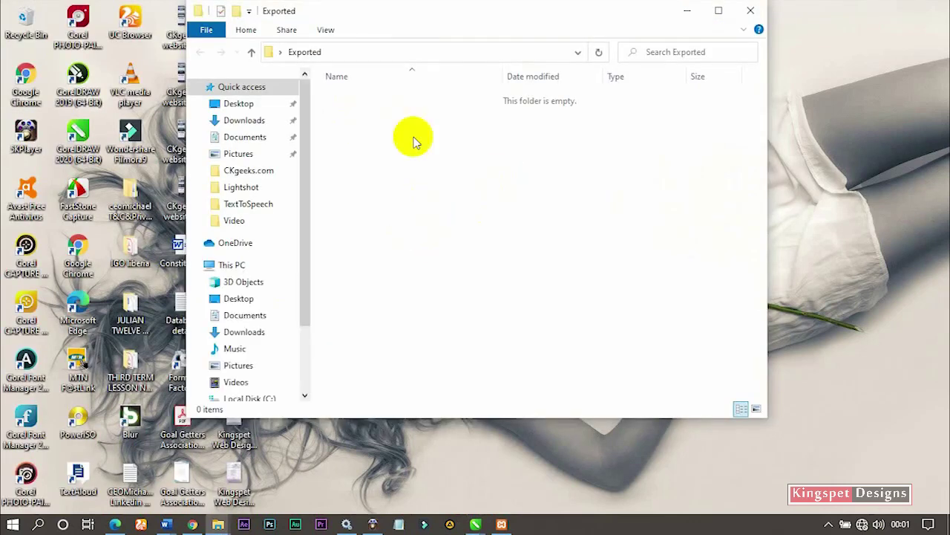
left_click(750, 11)
Switch back to the KingspetDesigns Fiverr Wordpress Art document in CorelDRAW and run the Converter.Start macro from FileConverter (FileConverter.gms)
mouse_move(475, 523)
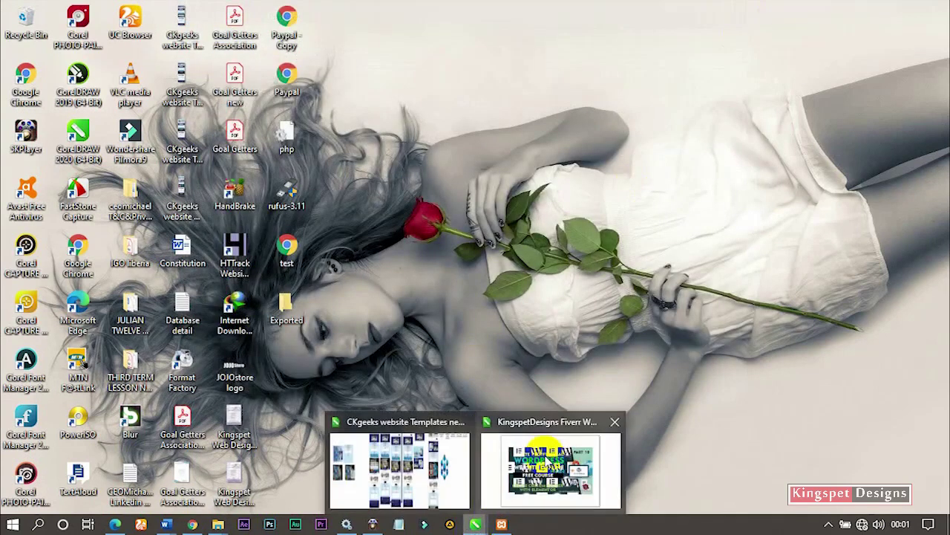
left_click(545, 460)
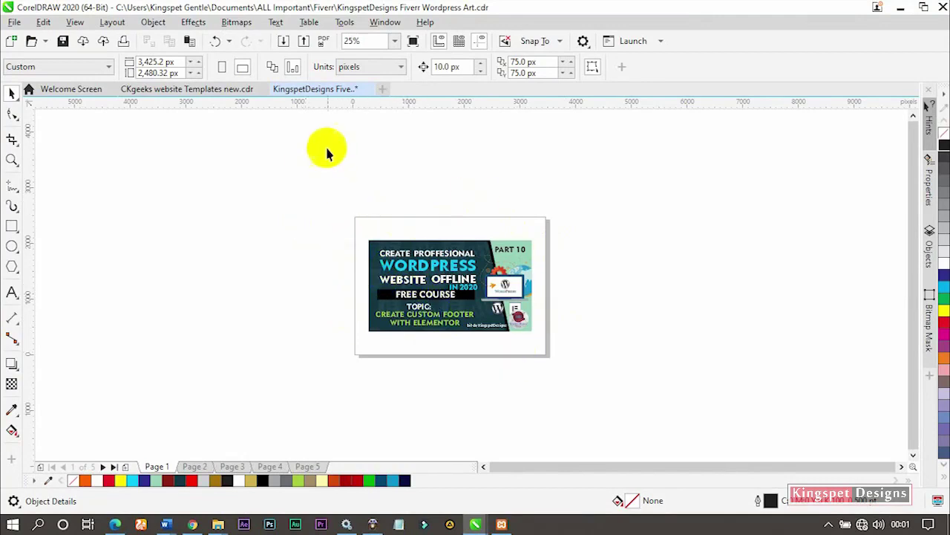
left_click(344, 22)
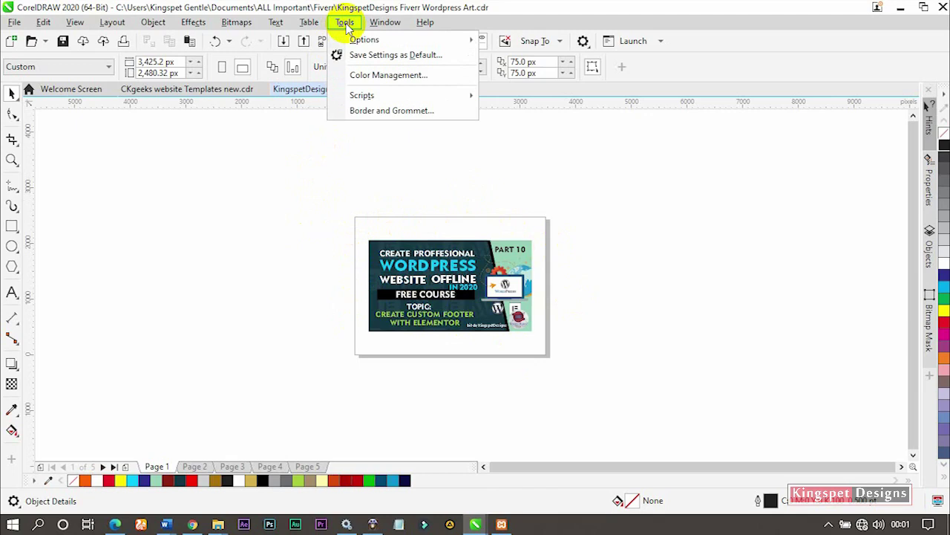
mouse_move(363, 97)
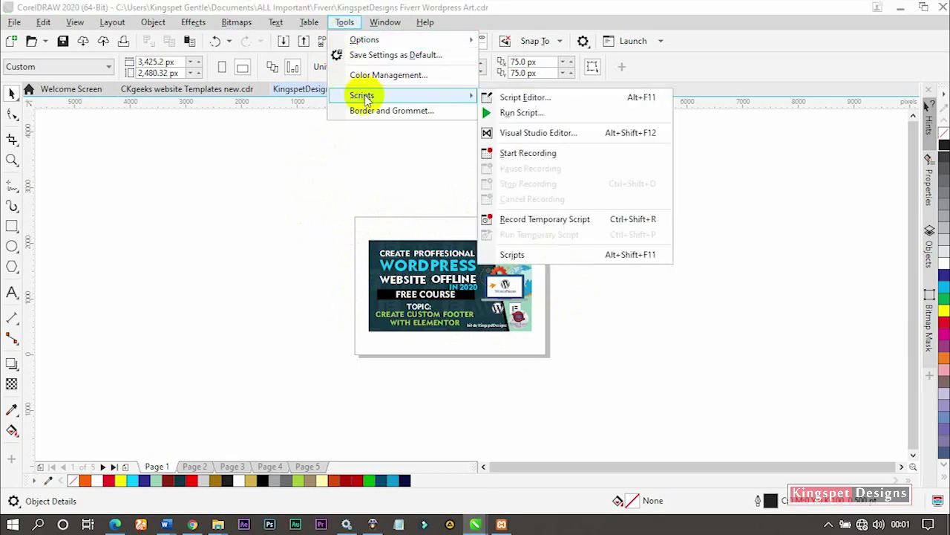
left_click(518, 114)
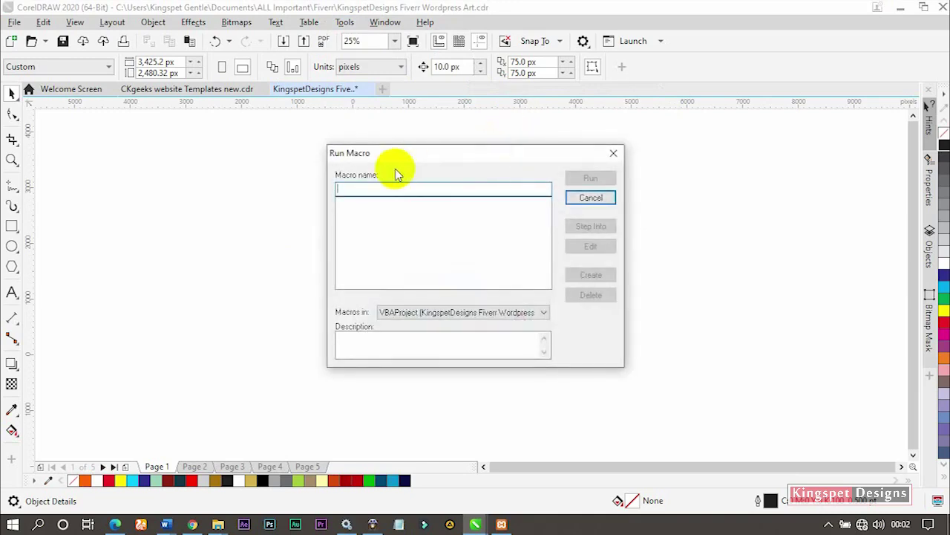
mouse_move(401, 159)
left_mouse_down()
mouse_move(406, 136)
mouse_move(384, 144)
mouse_move(404, 146)
mouse_move(388, 145)
left_mouse_up()
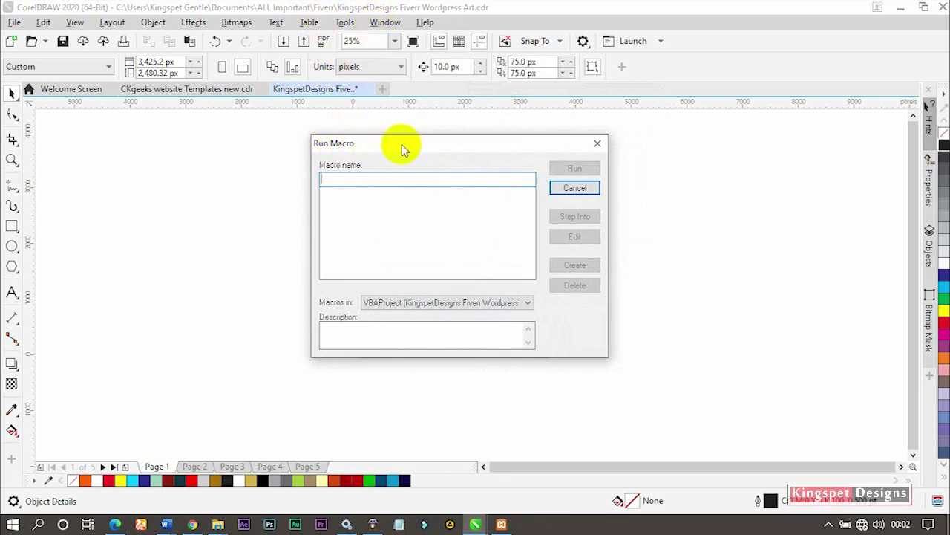
left_click(401, 303)
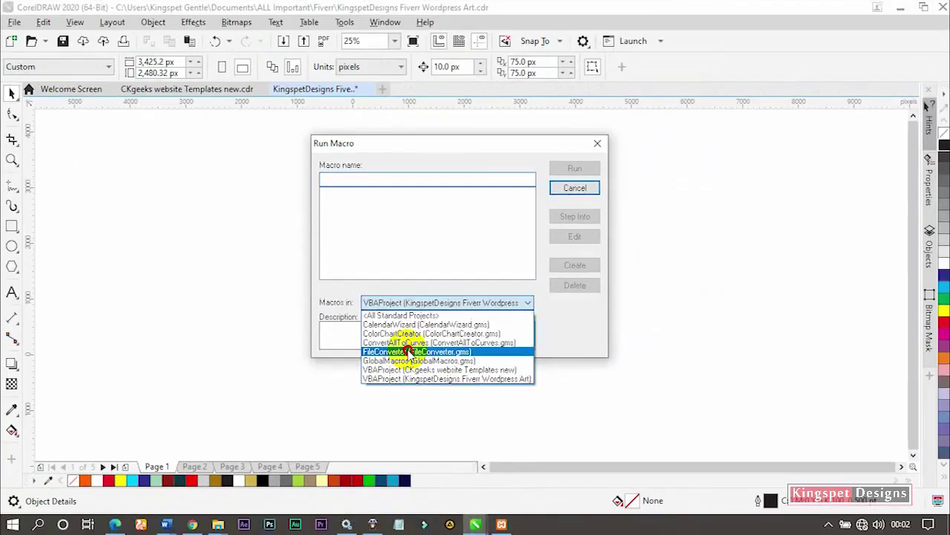
left_click(476, 272)
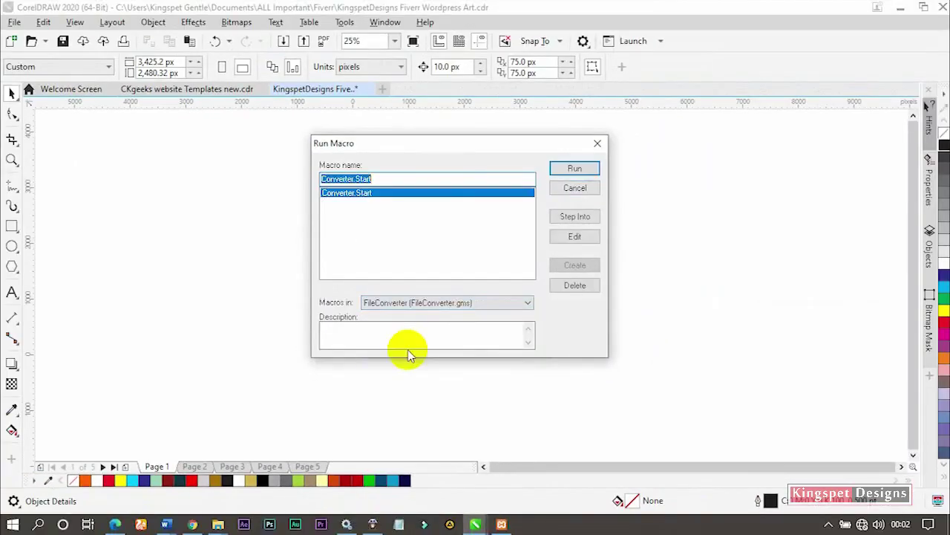
left_click(573, 170)
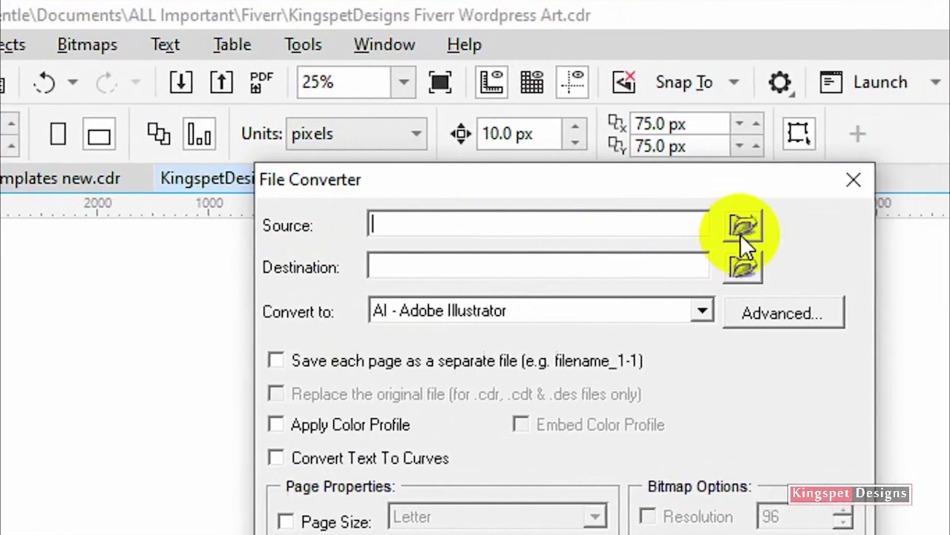
Set the file converter's source folder to Fiverr inside Documents\ALL Important
left_click(713, 232)
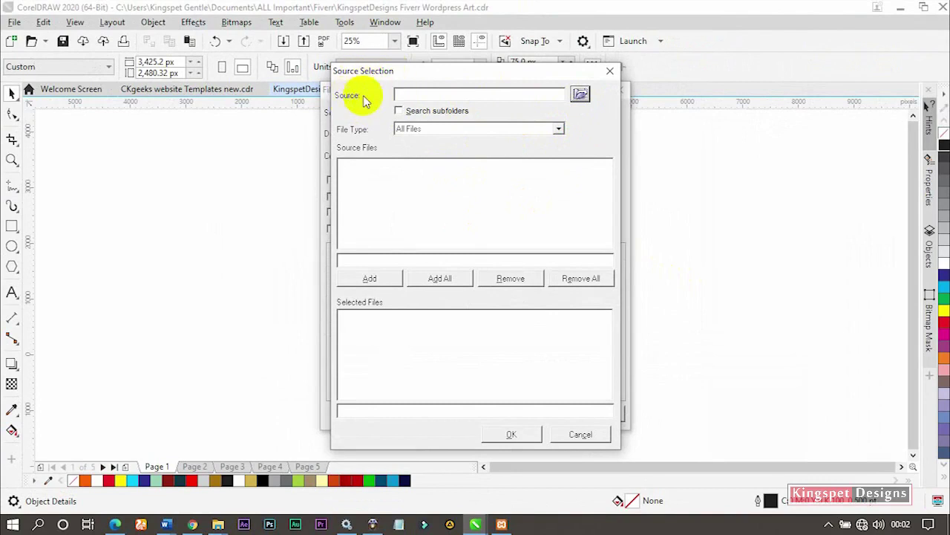
left_click(580, 94)
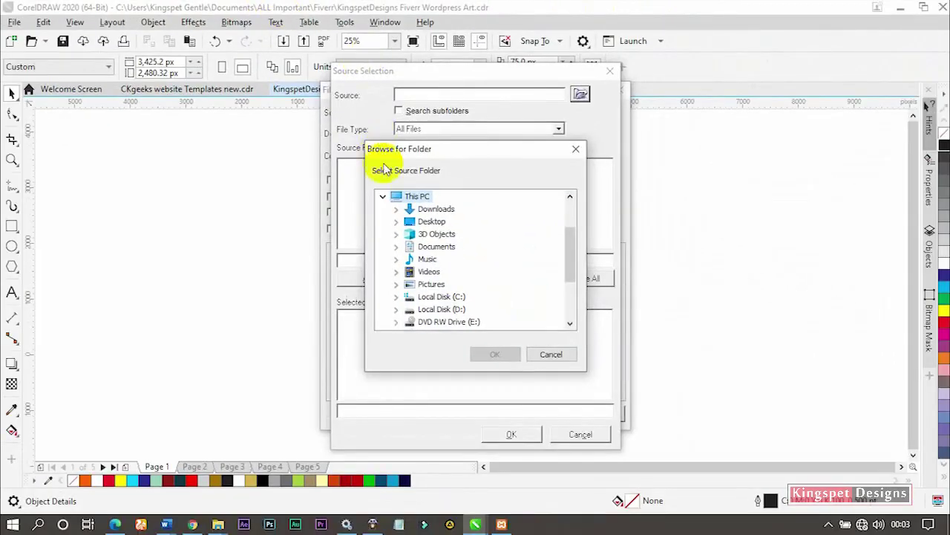
left_click(396, 247)
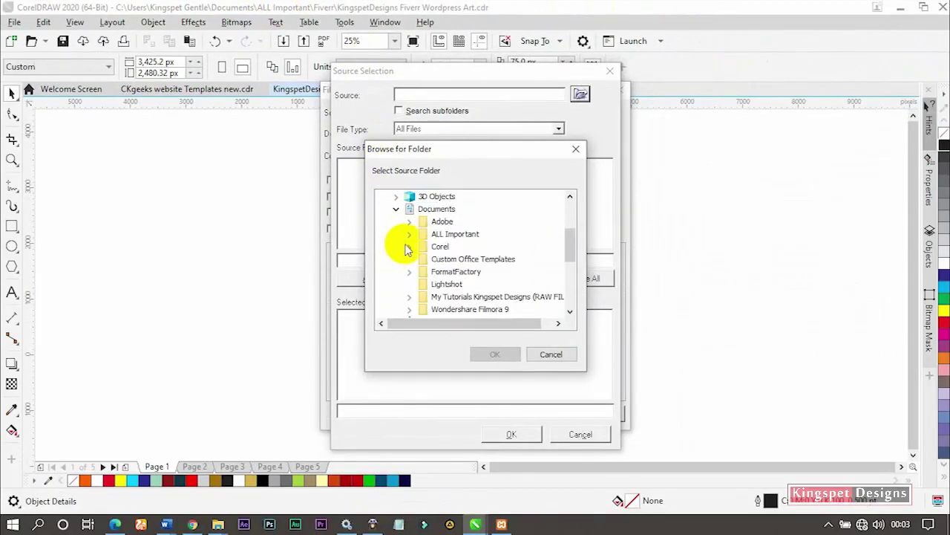
left_click(409, 234)
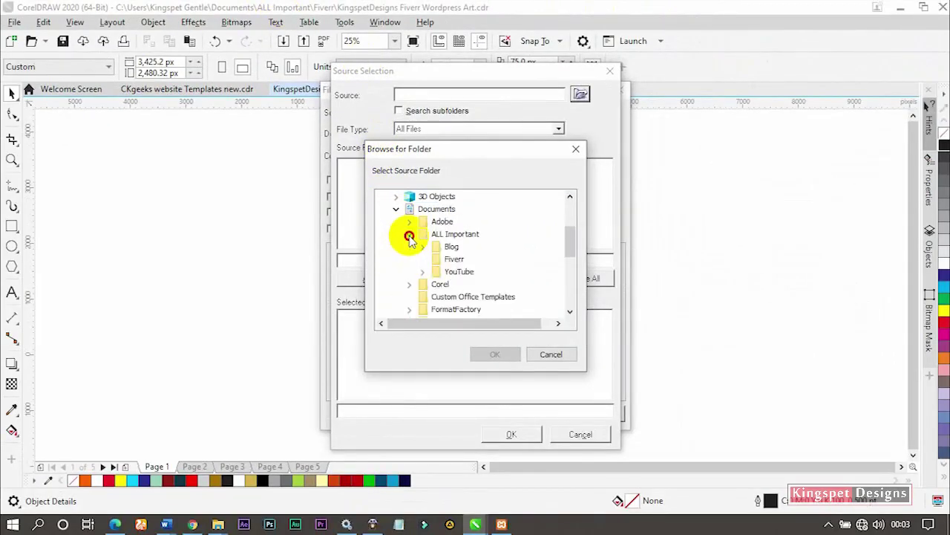
left_click(455, 260)
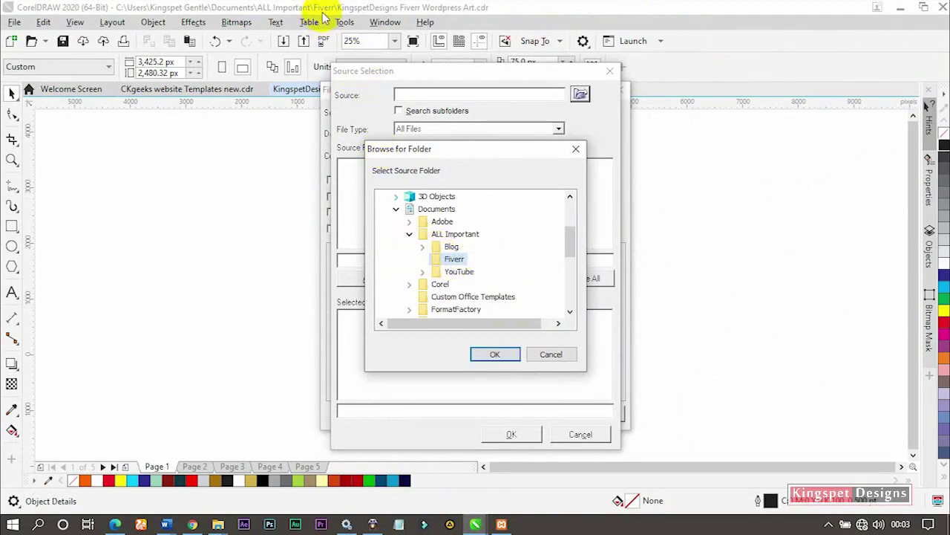
left_click(498, 356)
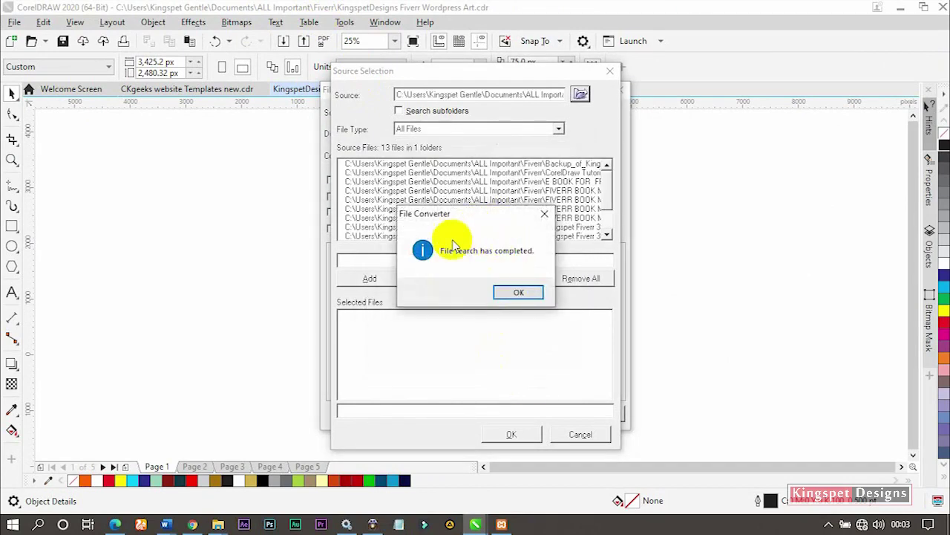
left_click(517, 292)
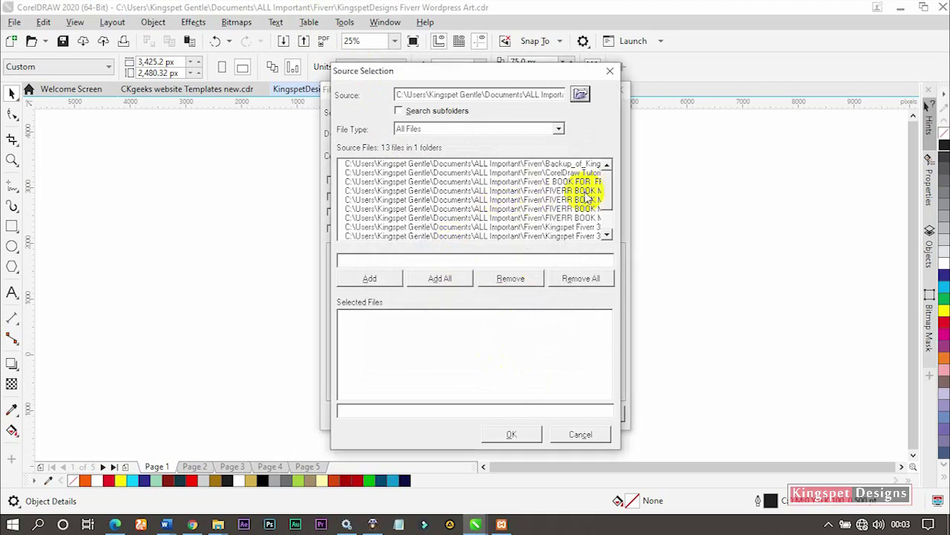
Filter the source files by the CDR - CorelDRAW file type
left_click_drag(604, 181, 612, 215)
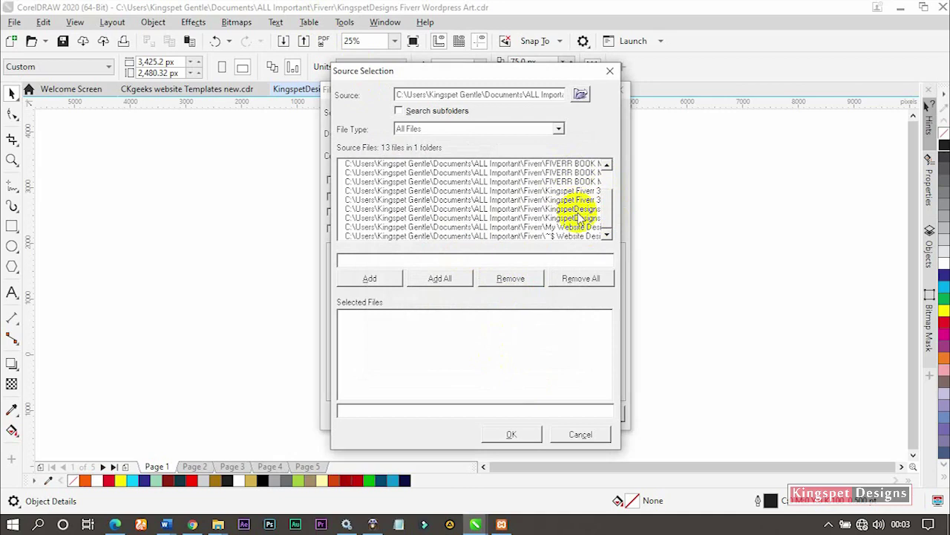
left_click(559, 130)
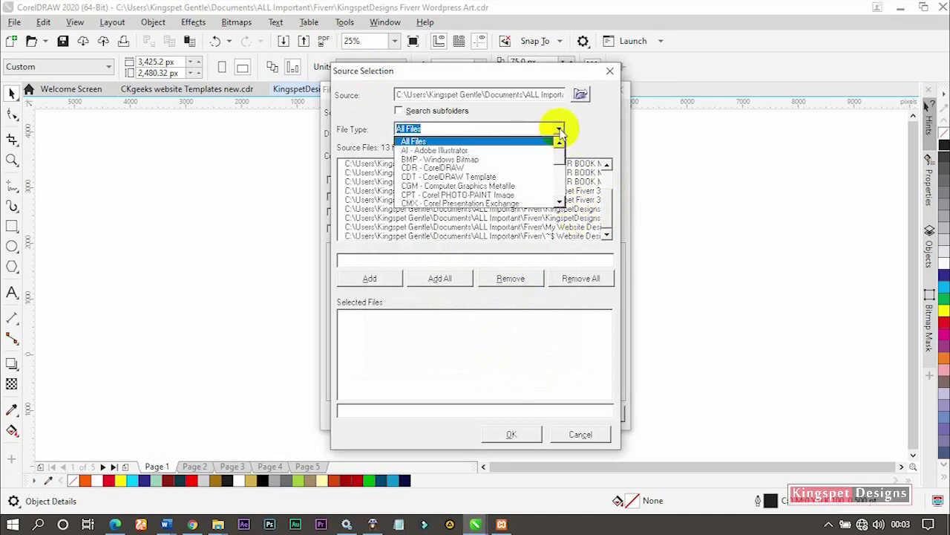
left_click(499, 168)
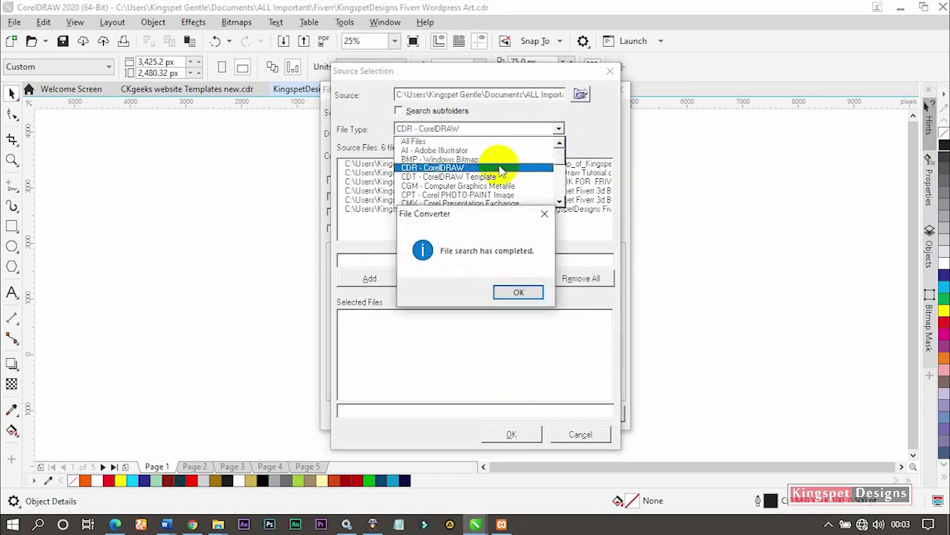
left_click(515, 290)
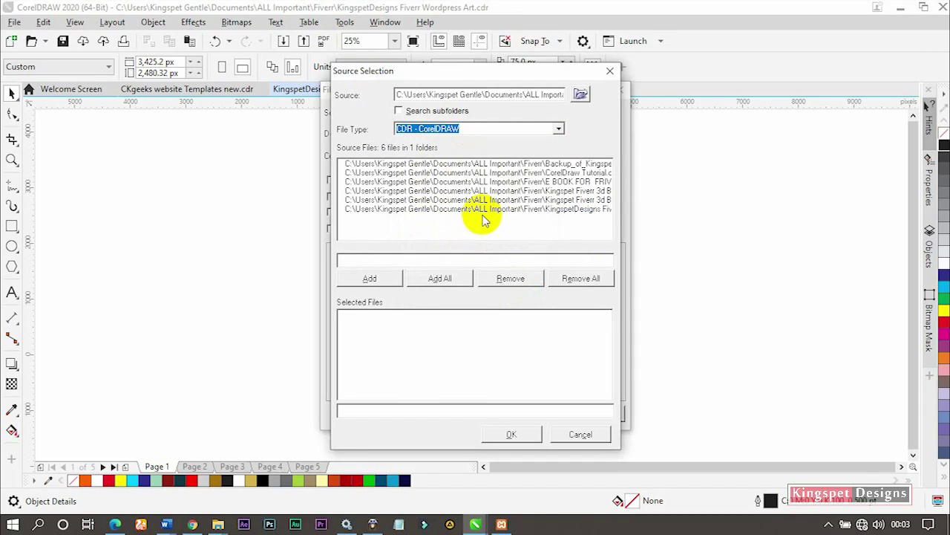
Add KingspetDesigns Fiverr Wordpress Art.cdr to the selected files for conversion
left_click(579, 210)
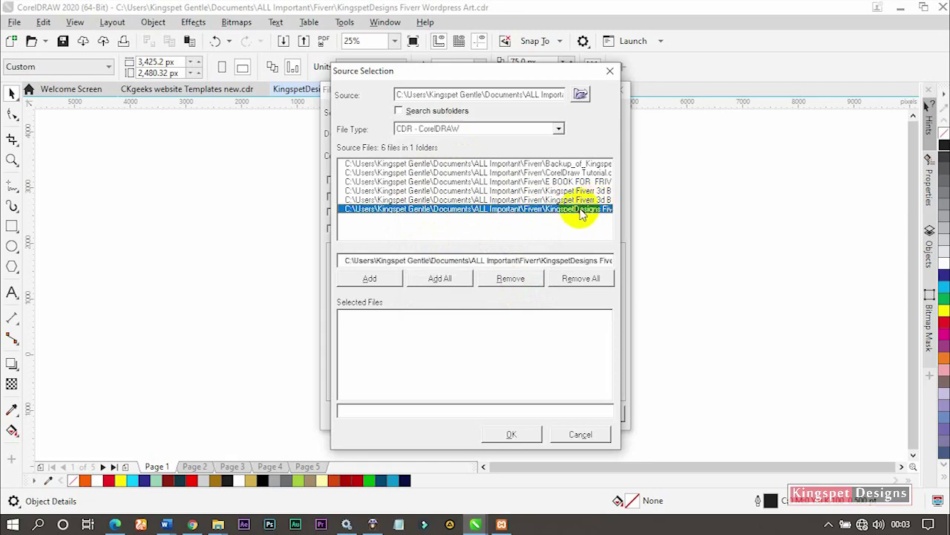
left_click(529, 259)
key("End")
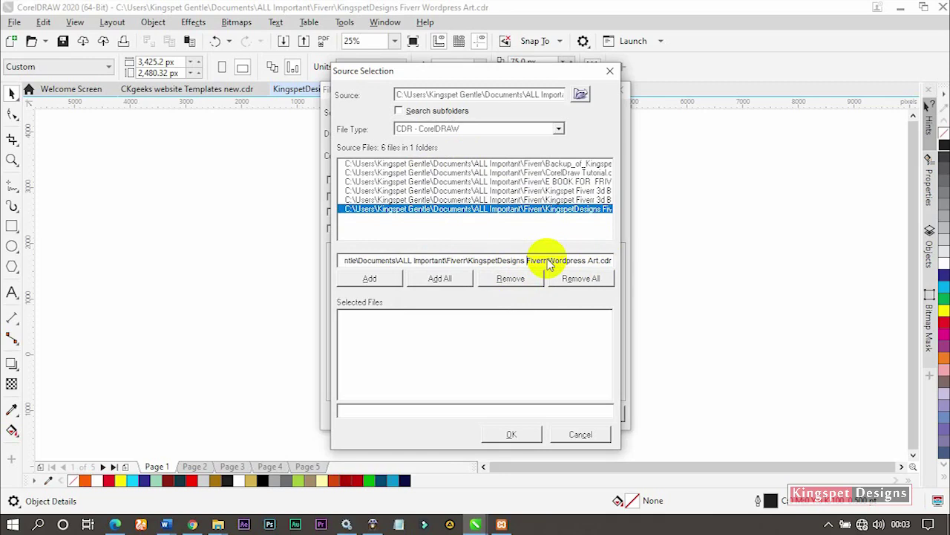
left_click(384, 280)
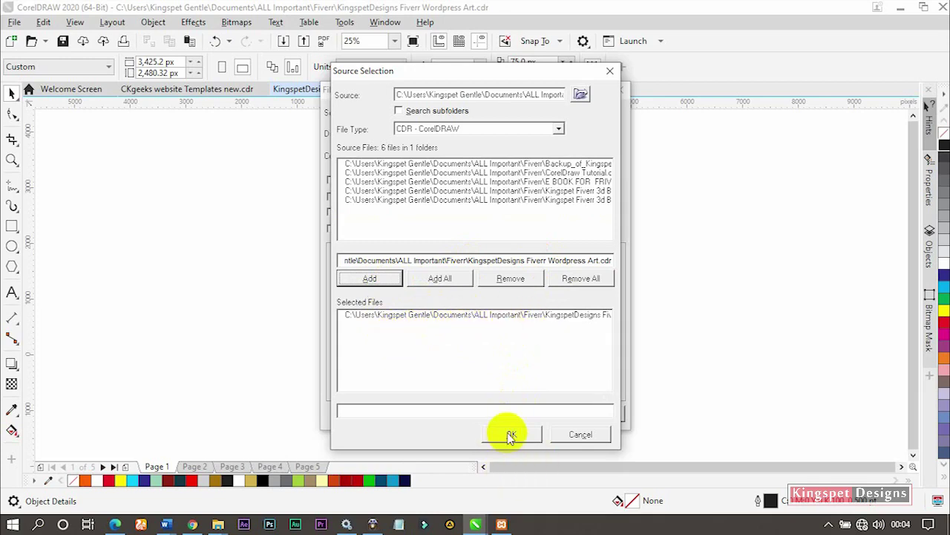
Pick KingspetDesigns Fiverr Wordpress Art.cdr in the selected files and confirm the source selection
left_click(436, 319)
double_click(439, 319)
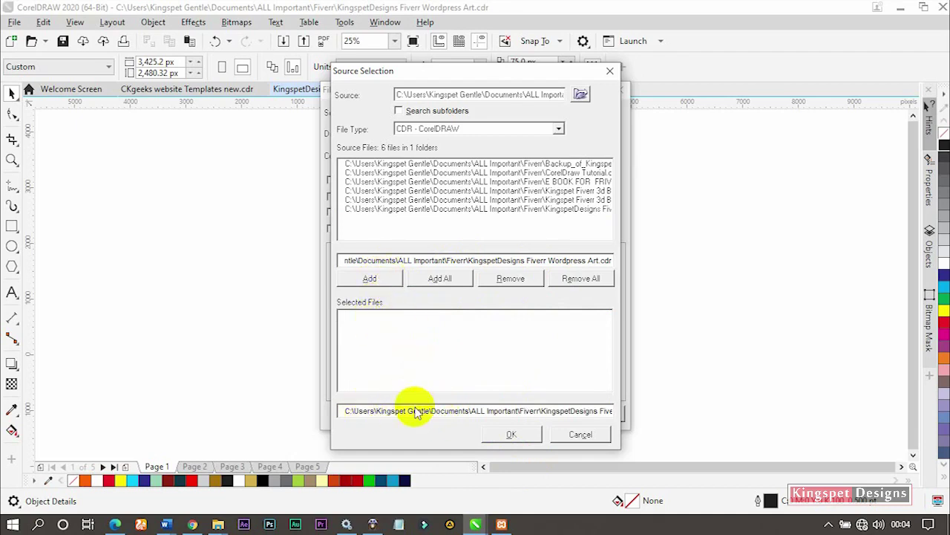
left_click(514, 435)
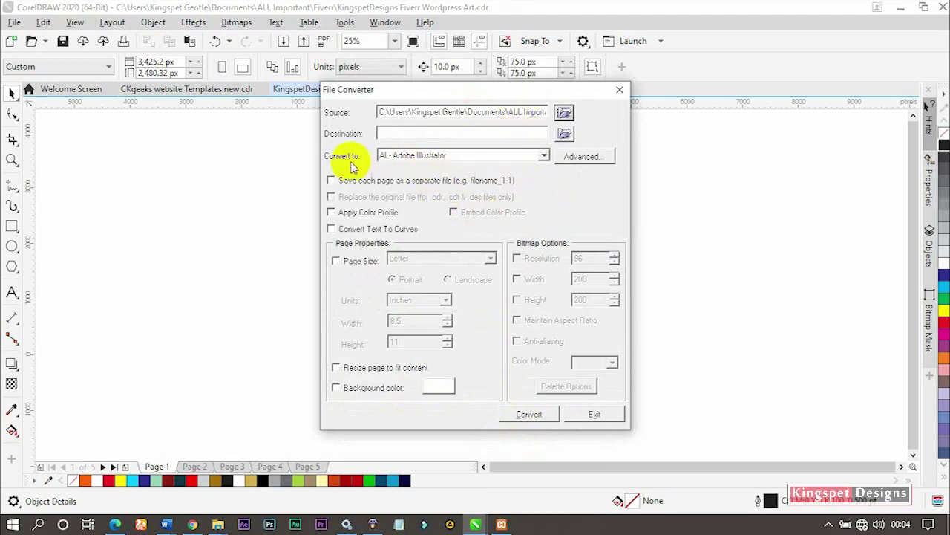
Set the conversion output format to JPG - JPEG Bitmaps
left_click(543, 155)
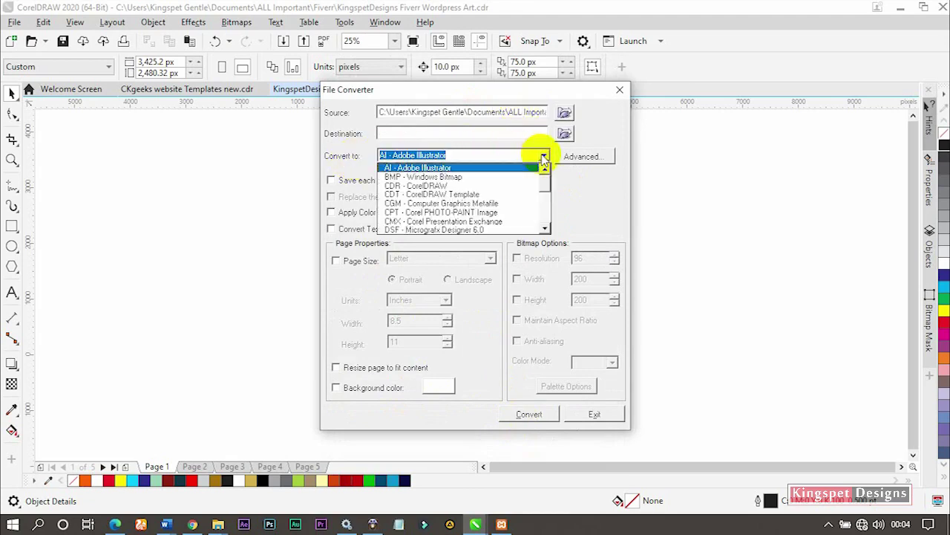
left_click(590, 186)
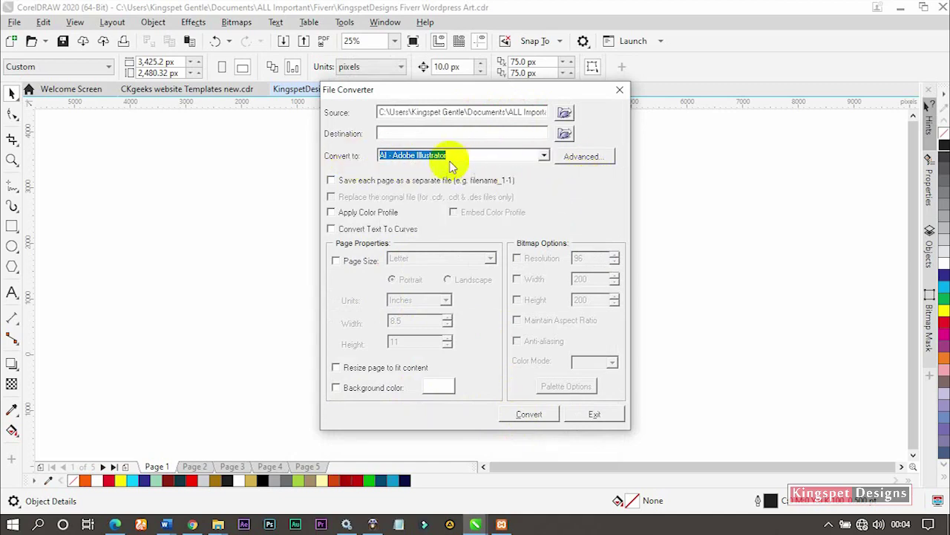
left_click(544, 155)
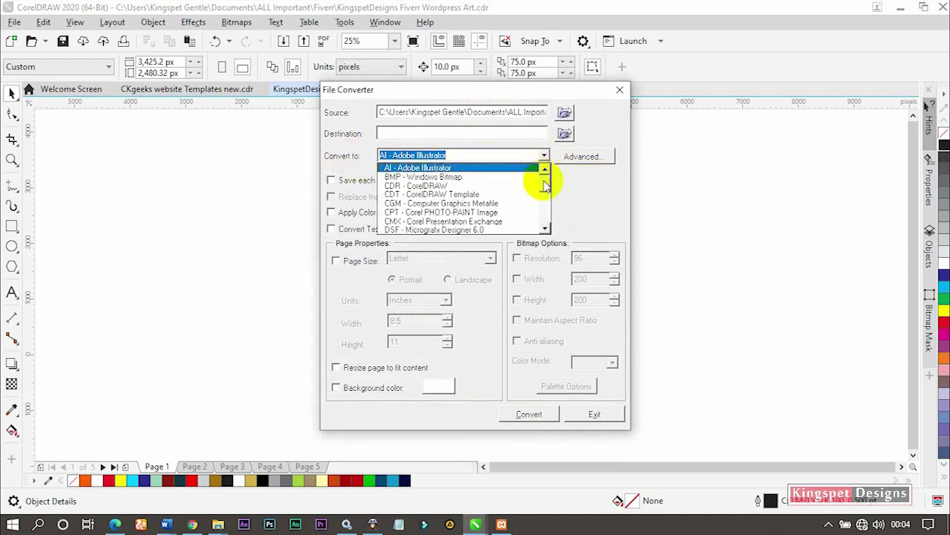
left_click_drag(546, 185, 547, 200)
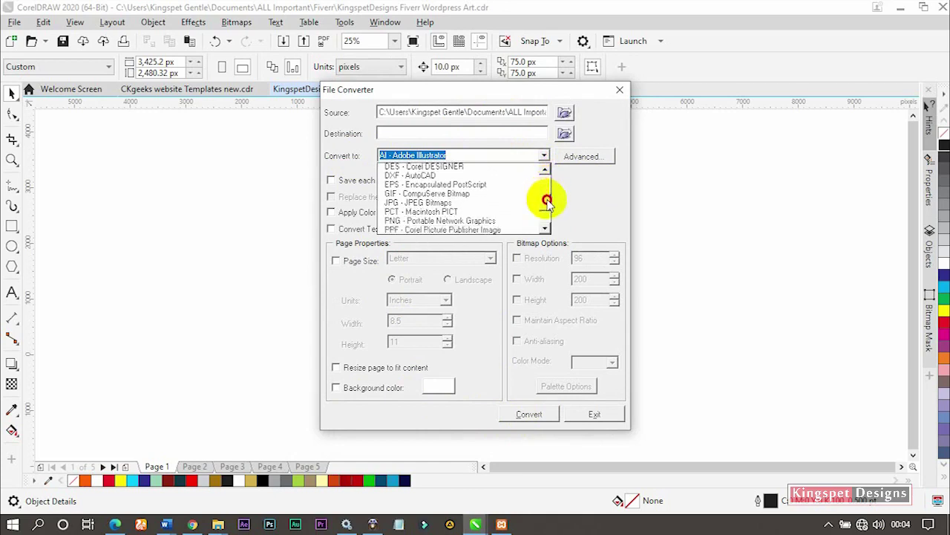
left_click(454, 204)
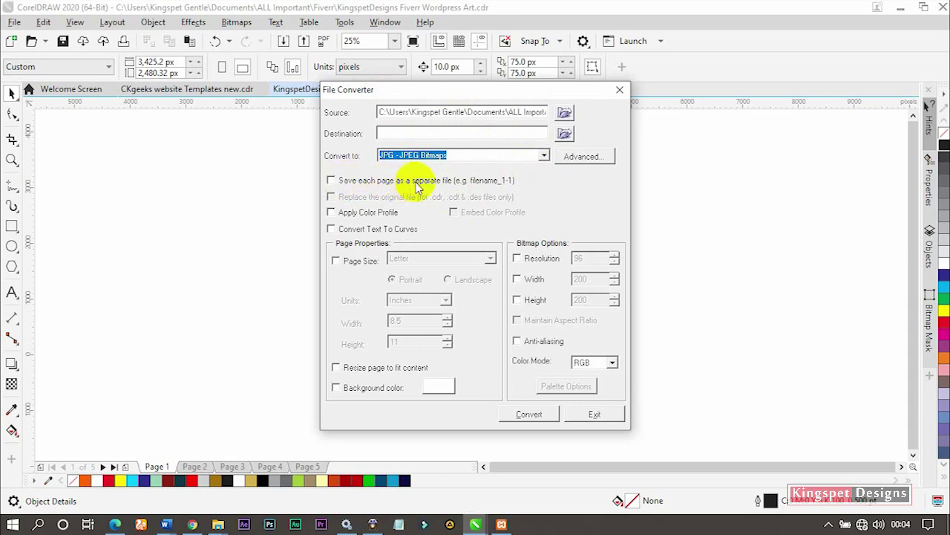
Enable saving each page as a separate file and converting text to curves, and try to run the conversion
left_click(333, 182)
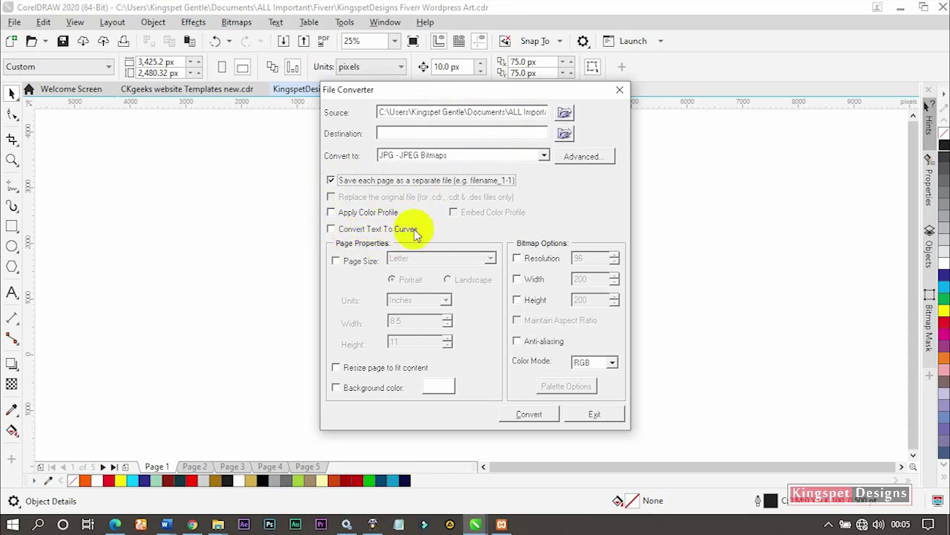
left_click(332, 229)
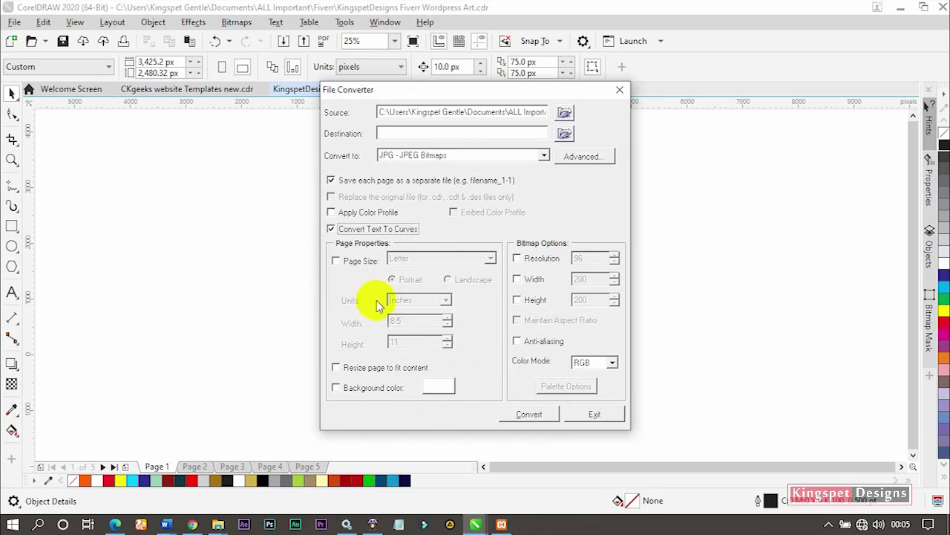
left_click(529, 414)
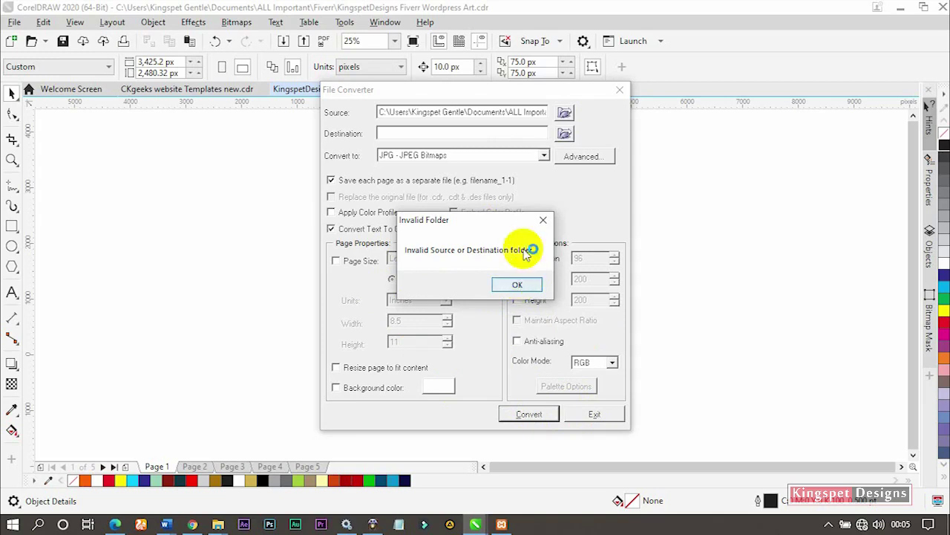
left_click(505, 285)
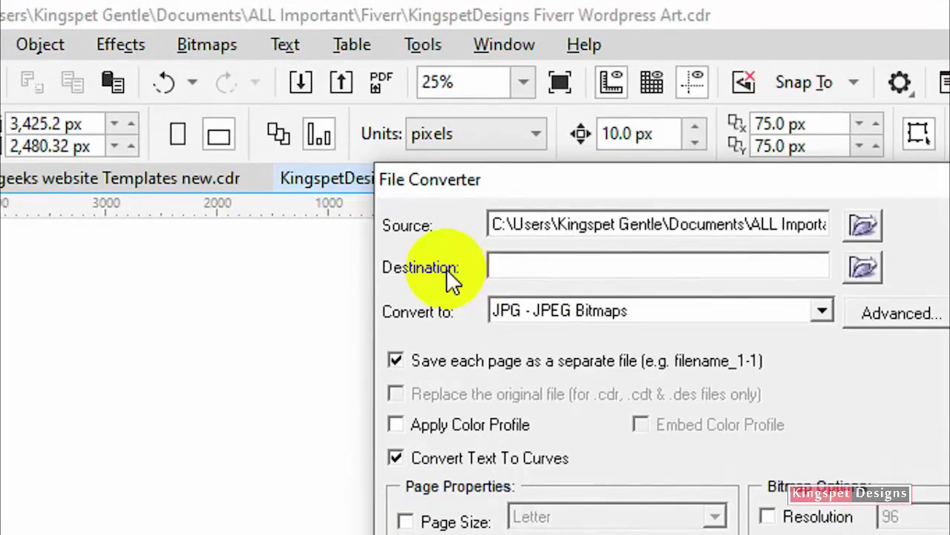
Set the destination to the Exported folder on the Desktop and convert the document's pages
left_click(797, 267)
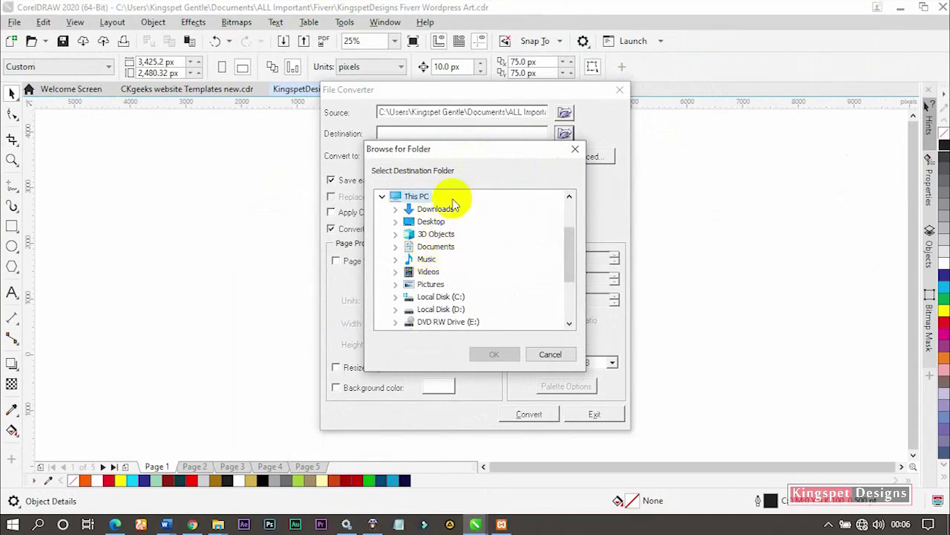
left_click(395, 221)
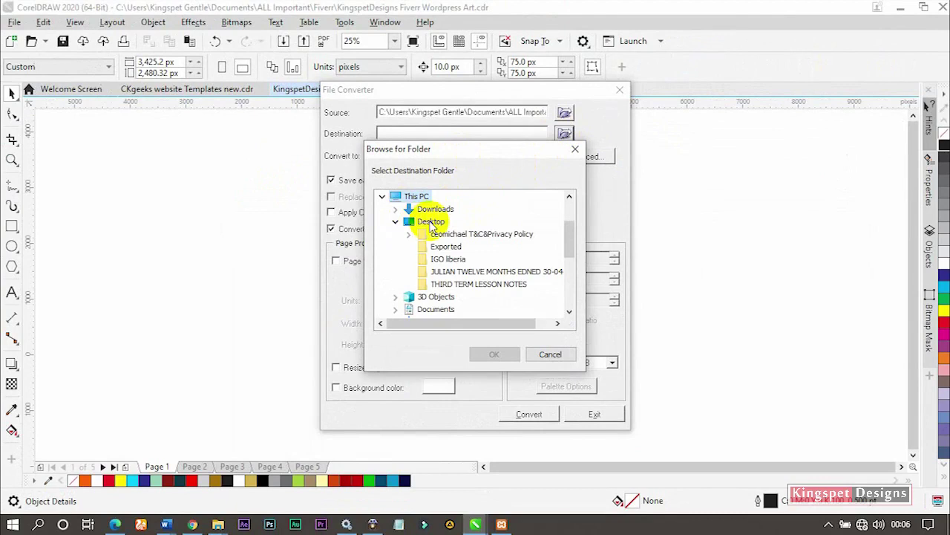
left_click(446, 249)
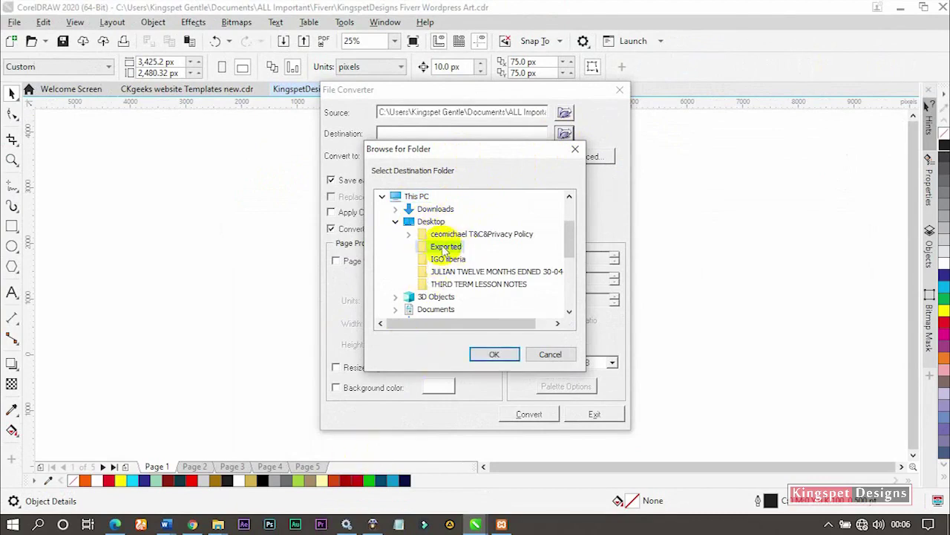
left_click(494, 354)
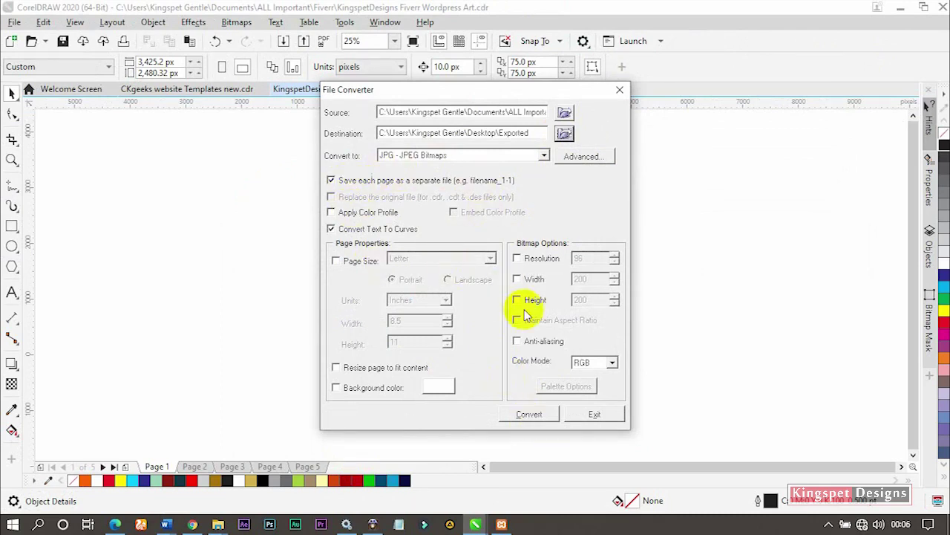
left_click(535, 413)
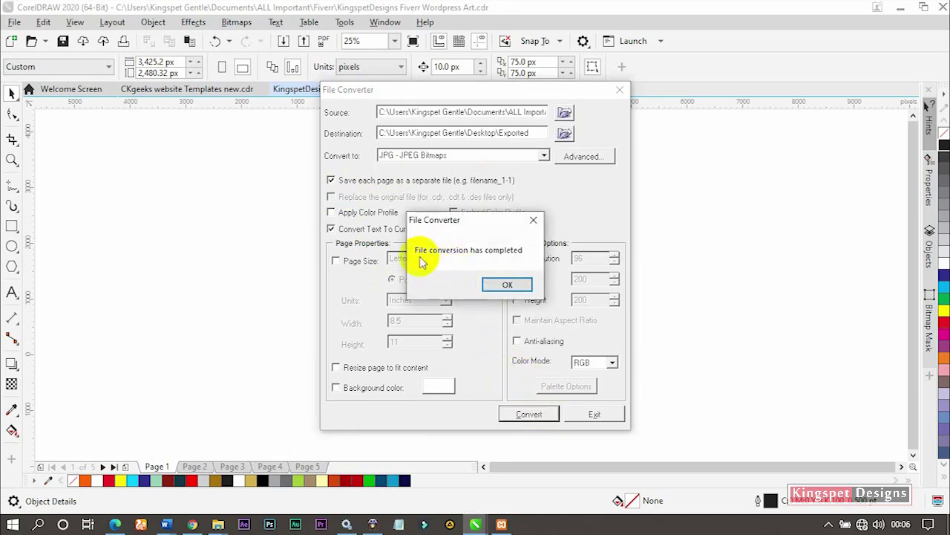
left_click(505, 285)
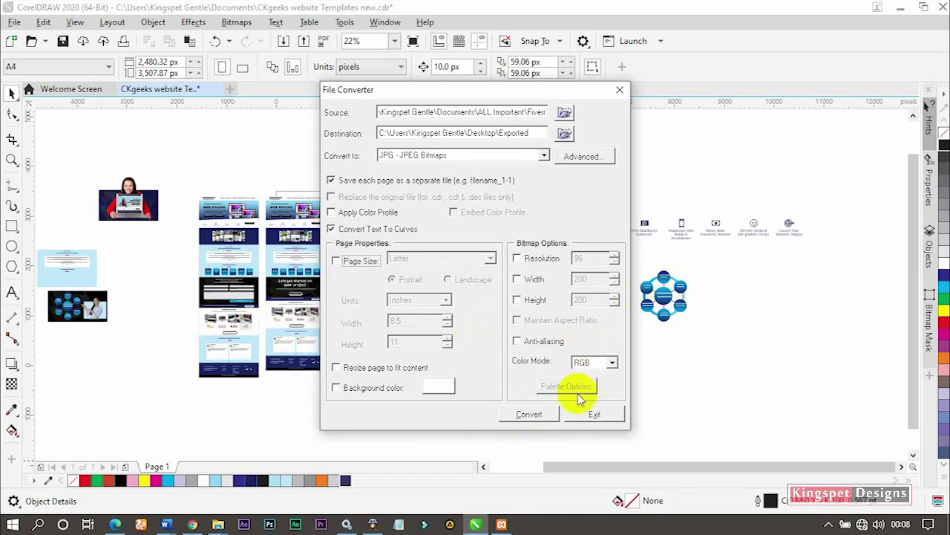
Switch to the Windows desktop and open the Exported folder in File Explorer
key("super+d")
left_click(284, 397)
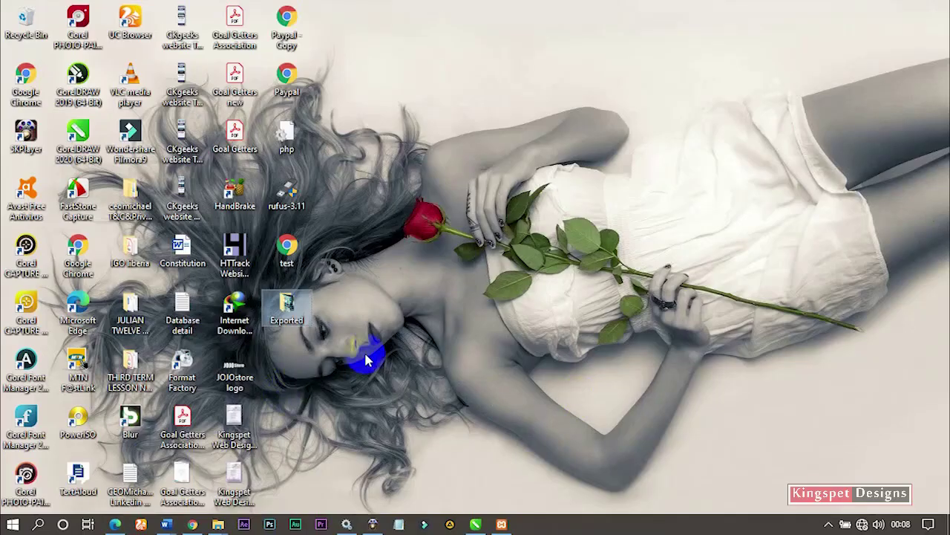
left_click(287, 306)
double_click(287, 307)
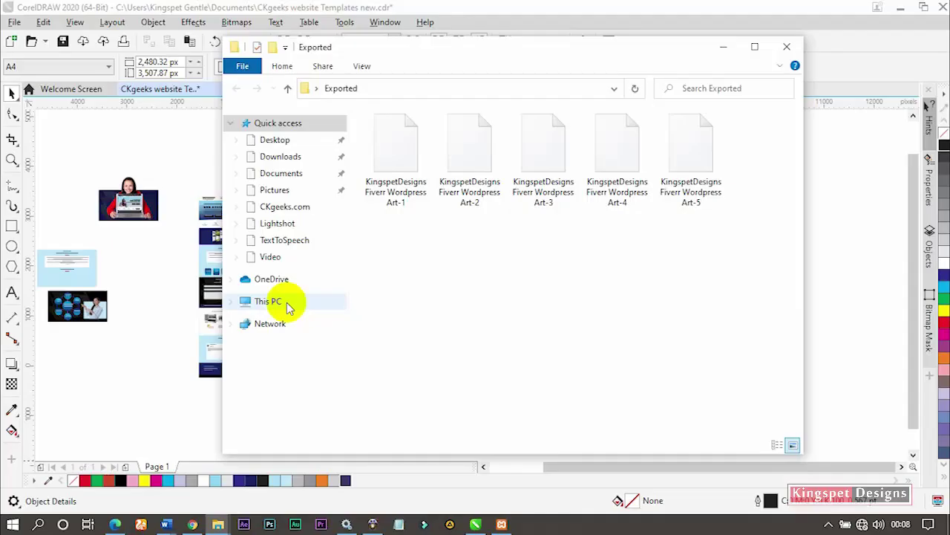
Examine the exported page images in the Exported folder, both as a group and one by one
left_click_drag(734, 229, 369, 174)
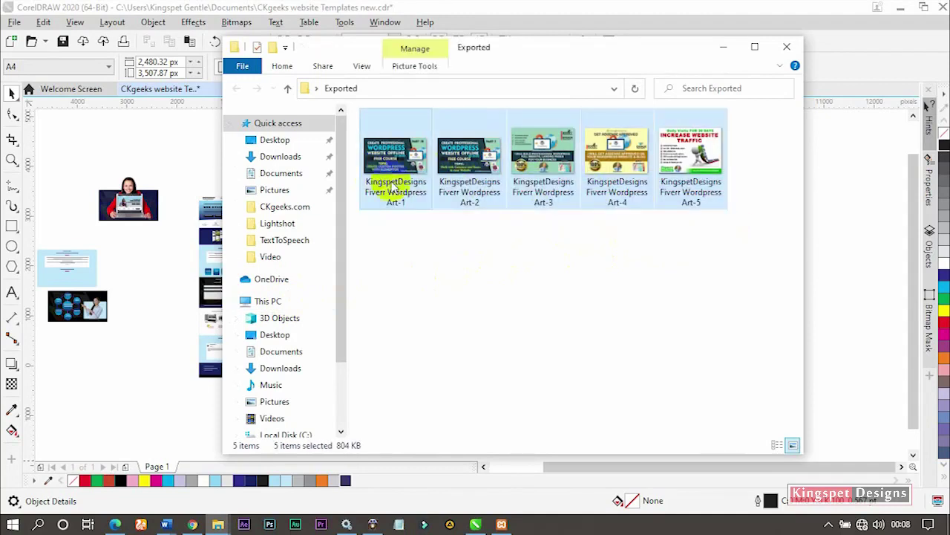
left_click_drag(747, 226, 407, 176)
left_click(435, 236)
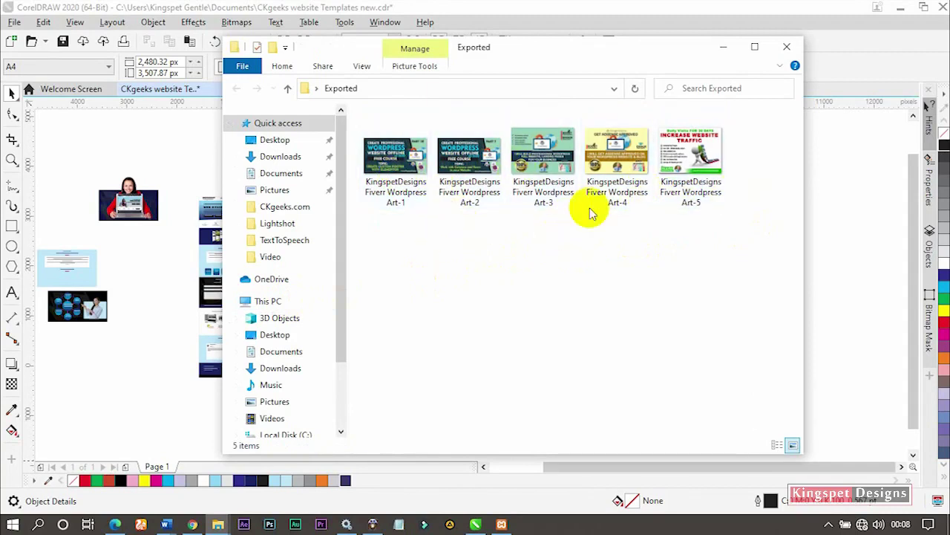
left_click(396, 181)
left_click(475, 174)
left_click(543, 160)
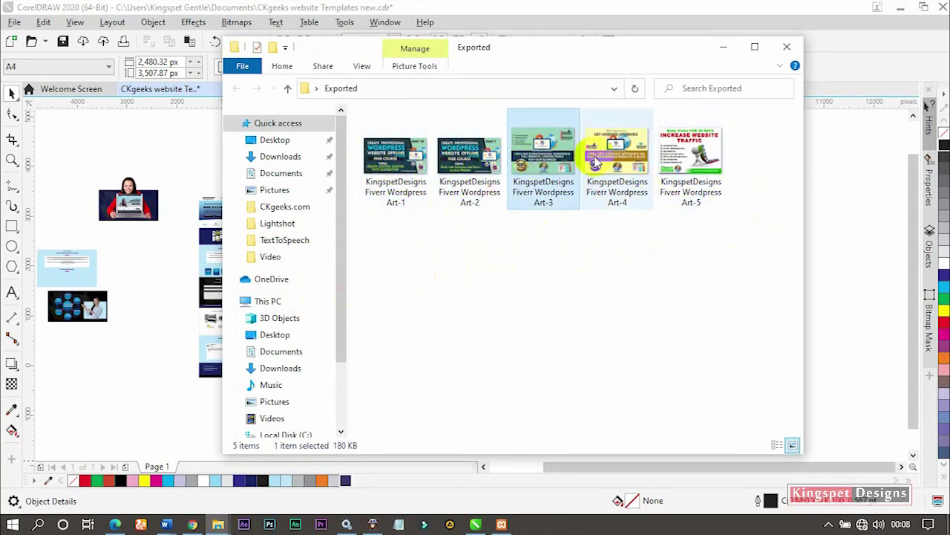
left_click(616, 160)
left_click(690, 159)
left_click_drag(736, 253, 368, 182)
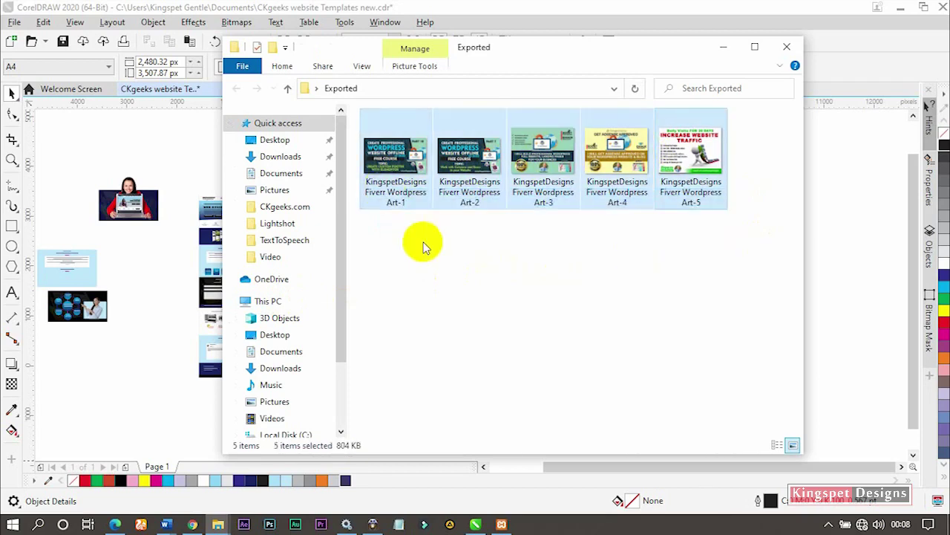
left_click(430, 265)
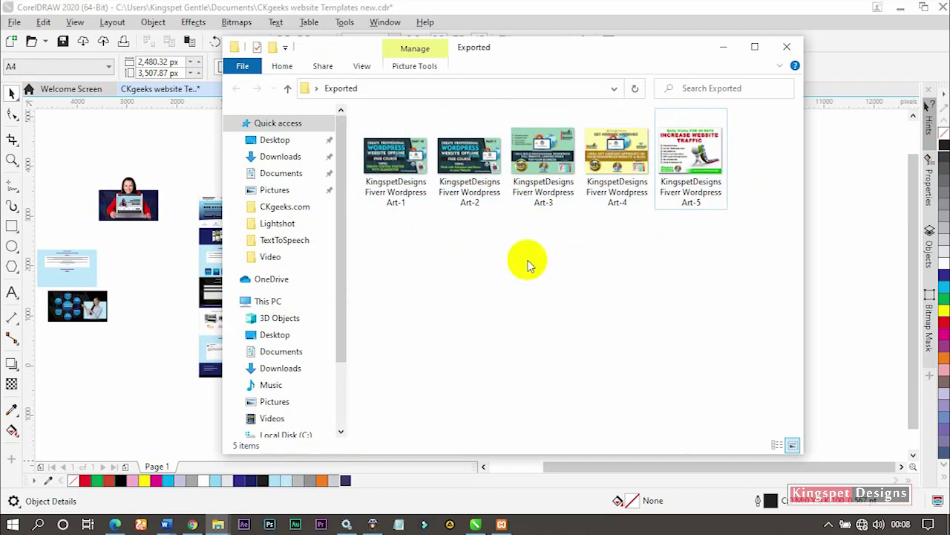
left_click(394, 196)
left_click(467, 186)
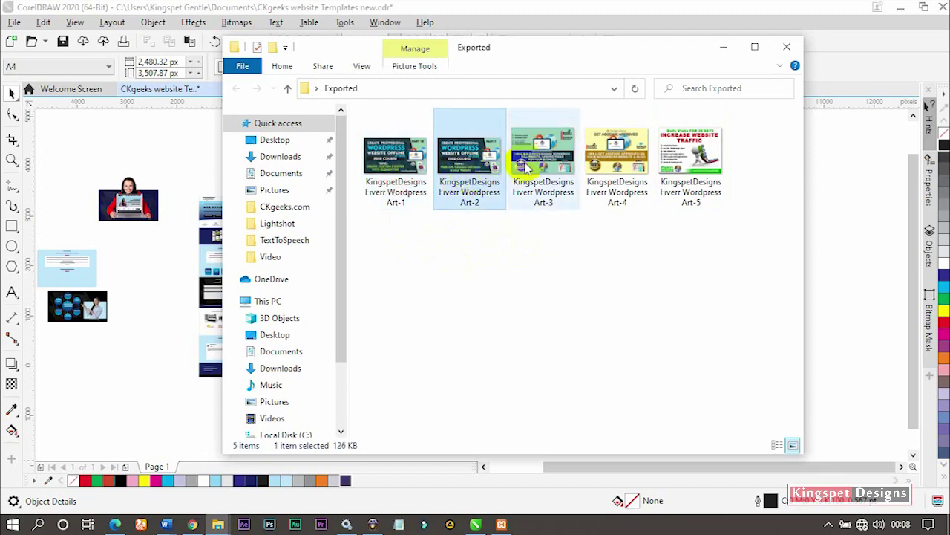
left_click(527, 169)
left_click(591, 163)
left_click(672, 155)
left_click(648, 278)
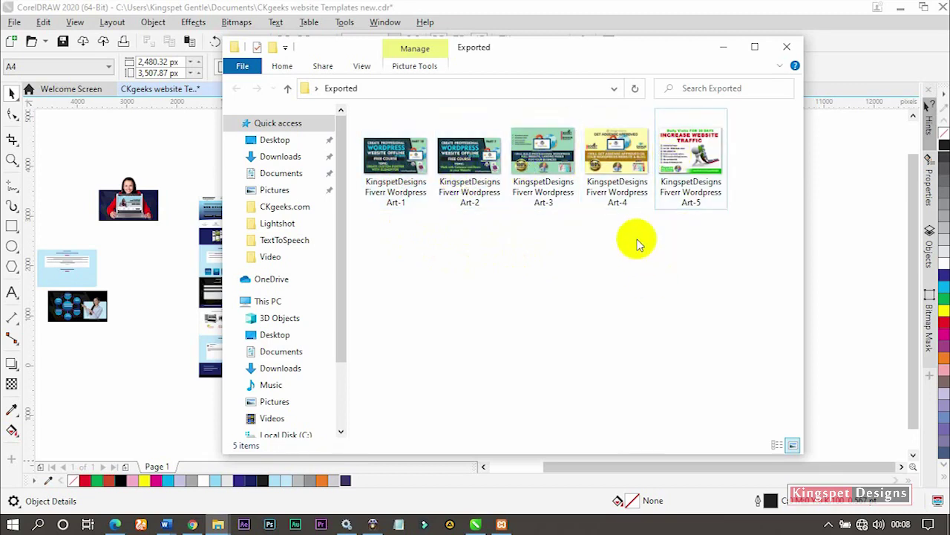